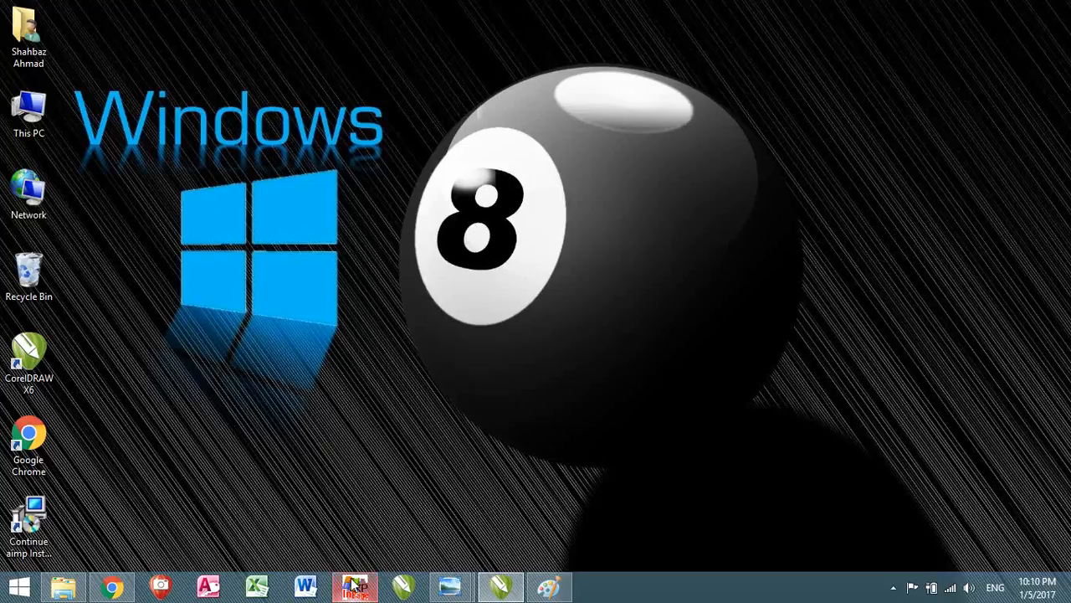
Step: Open InPage and create a new single-page A4 portrait document with right-to-left direction
{"action": "left_click", "coordinate": [355, 586]}
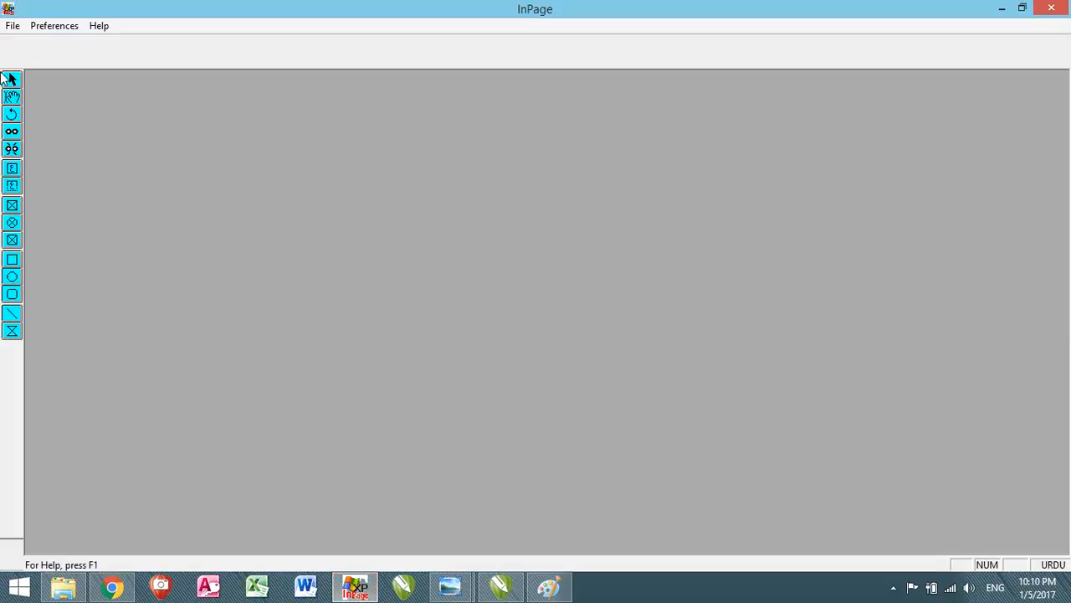
{"action": "left_click", "coordinate": [12, 26]}
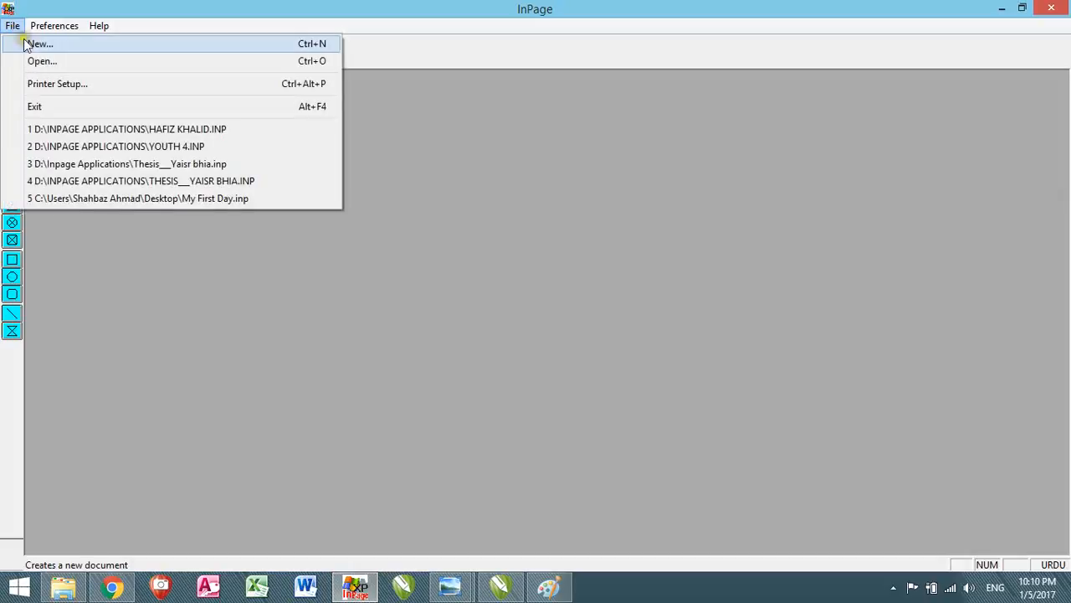
{"action": "left_click", "coordinate": [31, 43]}
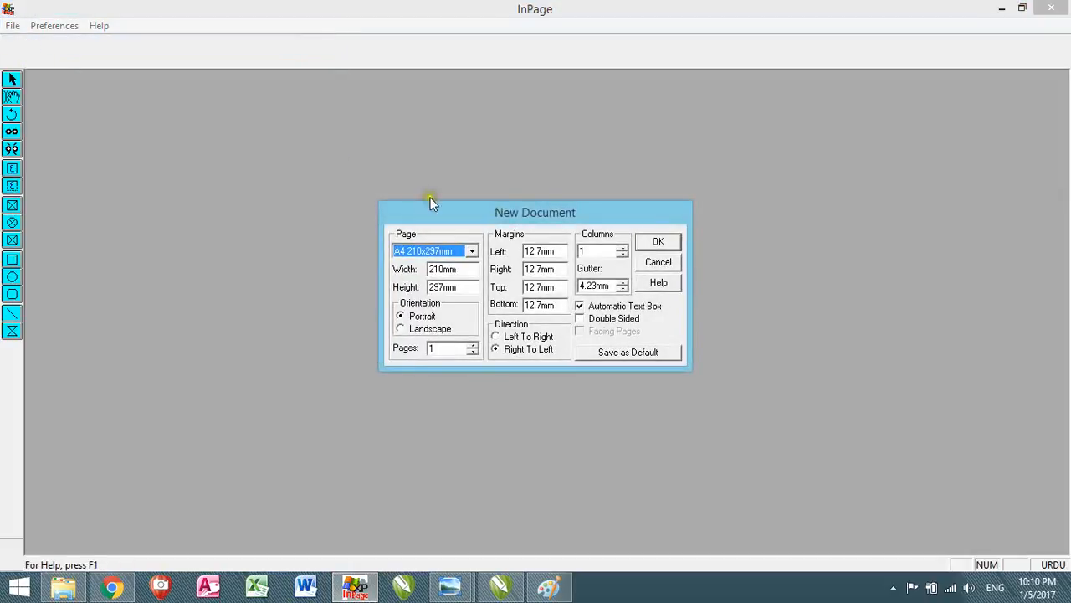
{"action": "left_click", "coordinate": [667, 244]}
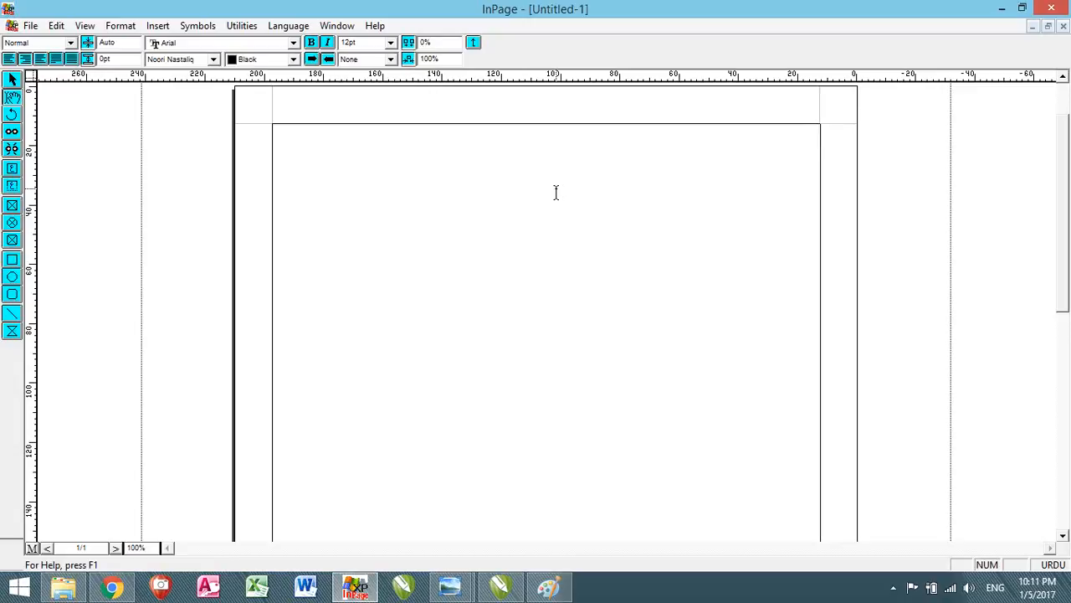
Step: Enter the Urdu sentence "رشوت لینے والا اور رشوت دینے والا دونوں جہنمی ہیں" at the start of the page
{"action": "type", "text": "ششوت"}
{"action": "type", "text": " لینے وال"}
{"action": "type", "text": "ا اور"}
{"action": "type", "text": " رشو"}
{"action": "type", "text": "ت"}
{"action": "type", "text": " دینےوال"}
{"action": "type", "text": "ا"}
{"action": "type", "text": " دونو"}
{"action": "type", "text": "ں جہنم"}
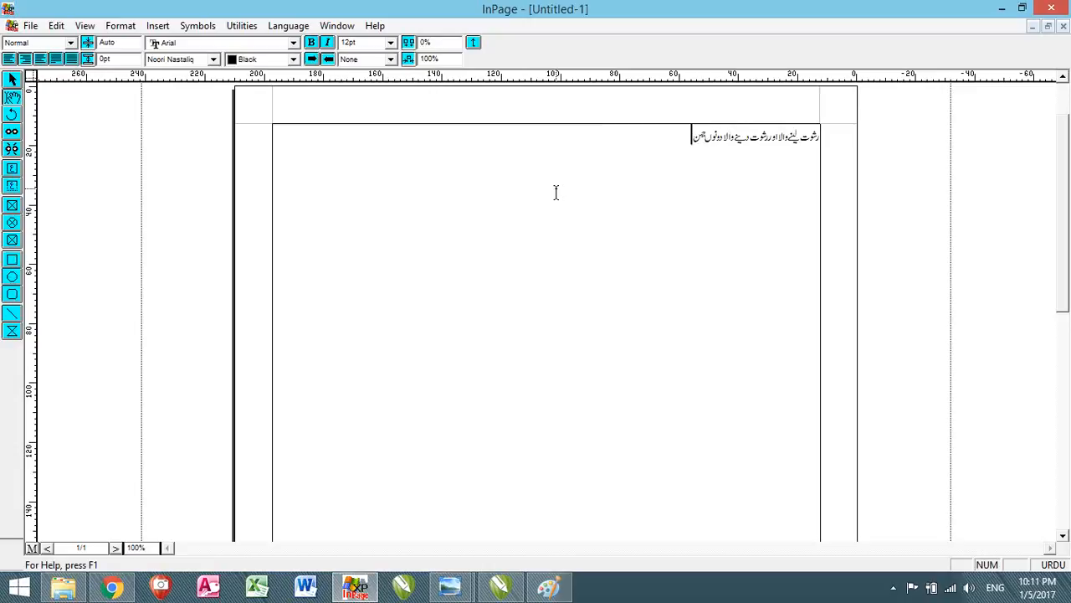
{"action": "type", "text": "ی ہیں"}
Step: Set the character size of the whole Urdu sentence to 25 pt
{"action": "left_click", "coordinate": [678, 137]}
{"action": "left_click_drag", "start_coordinate": [679, 137], "coordinate": [824, 133]}
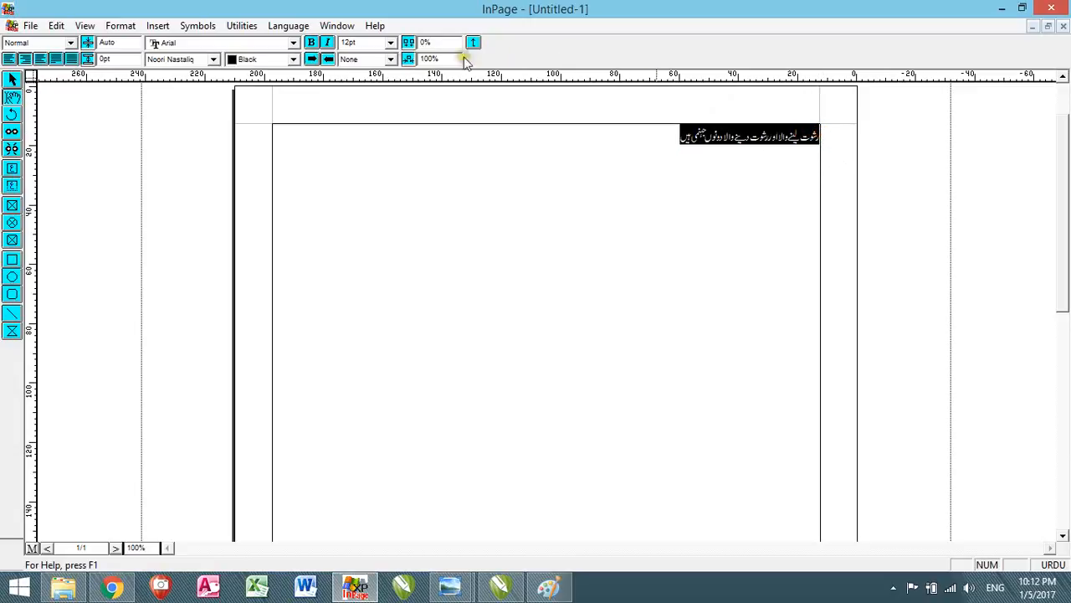
{"action": "left_click", "coordinate": [376, 46]}
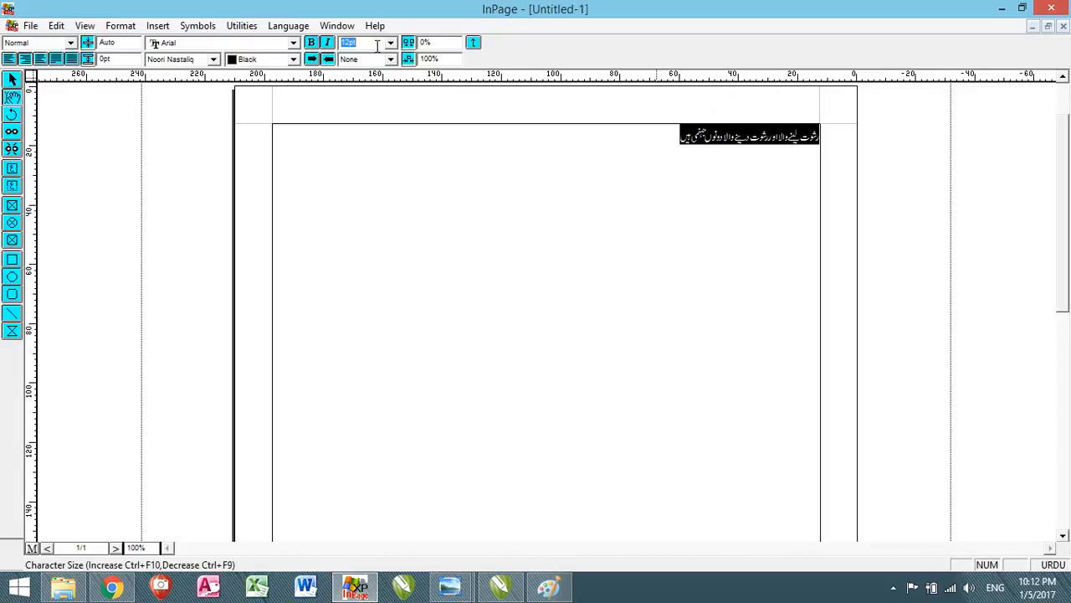
{"action": "type", "text": "25"}
{"action": "key", "text": "Return"}
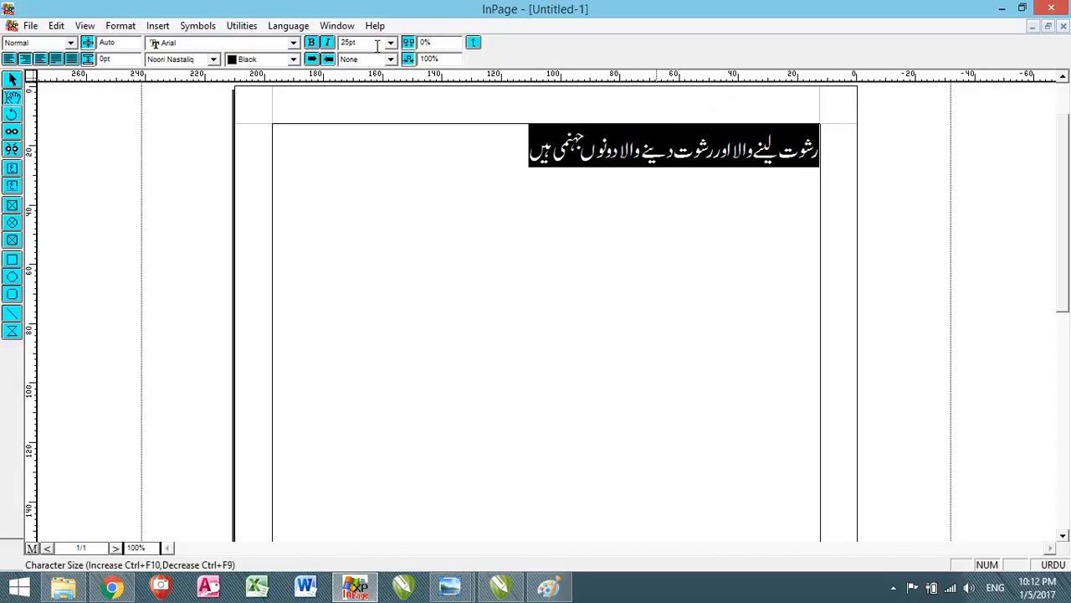
Step: Copy the Urdu sentence and paste one copy directly after it
{"action": "left_click_drag", "start_coordinate": [530, 149], "coordinate": [837, 159]}
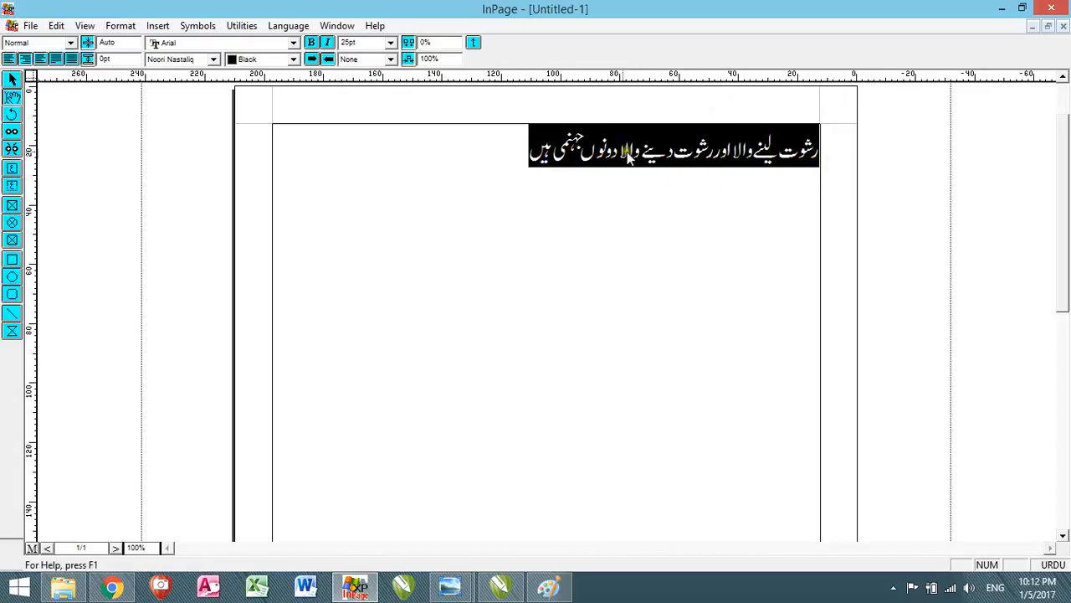
{"action": "right_click", "coordinate": [543, 153]}
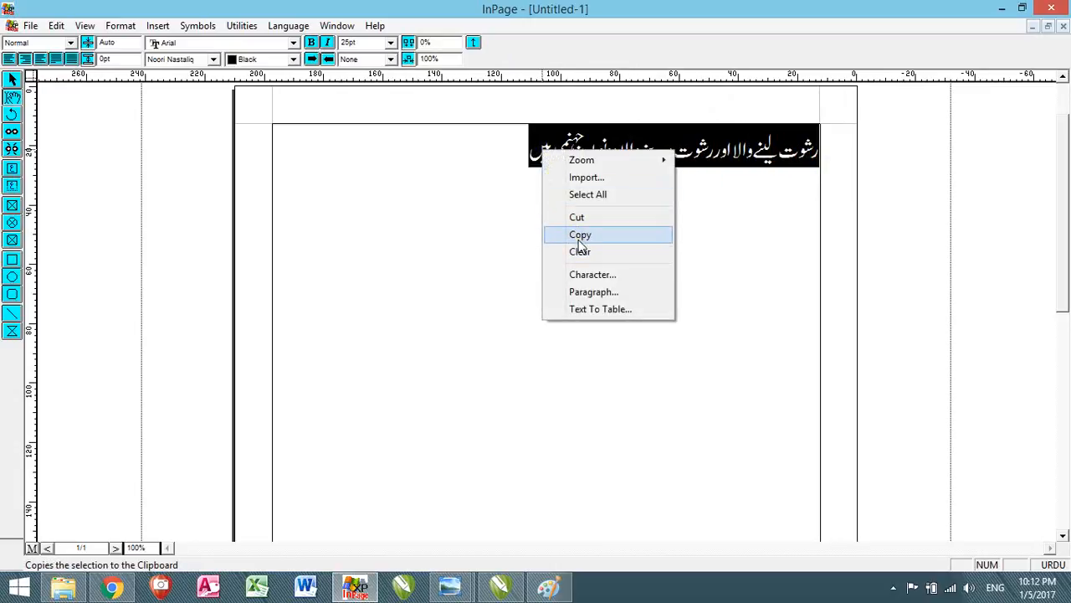
{"action": "left_click", "coordinate": [575, 236]}
{"action": "left_click", "coordinate": [520, 167]}
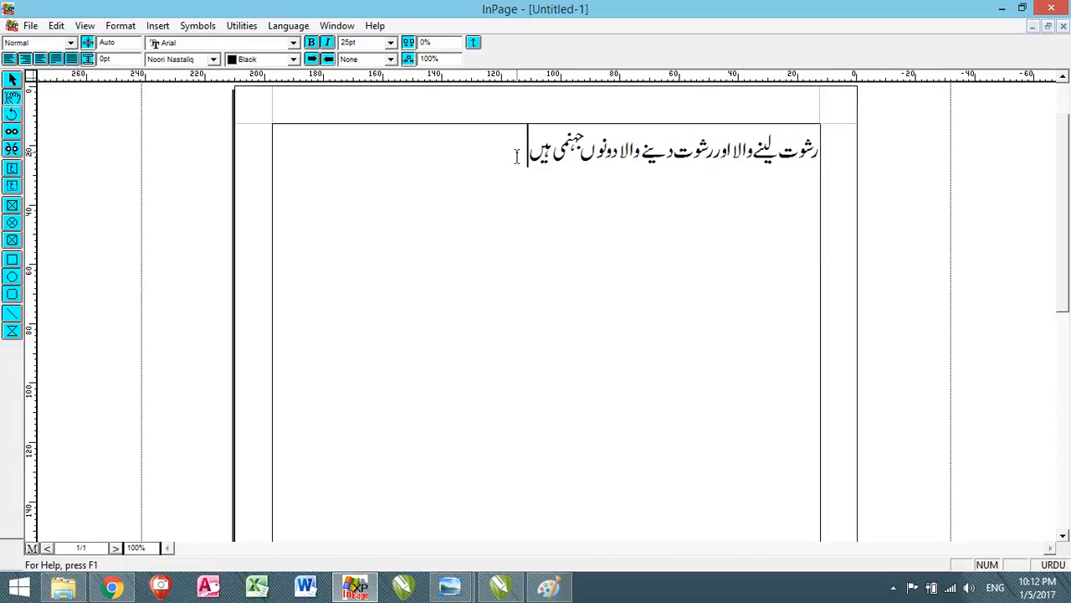
{"action": "right_click", "coordinate": [516, 156]}
{"action": "left_click", "coordinate": [552, 220]}
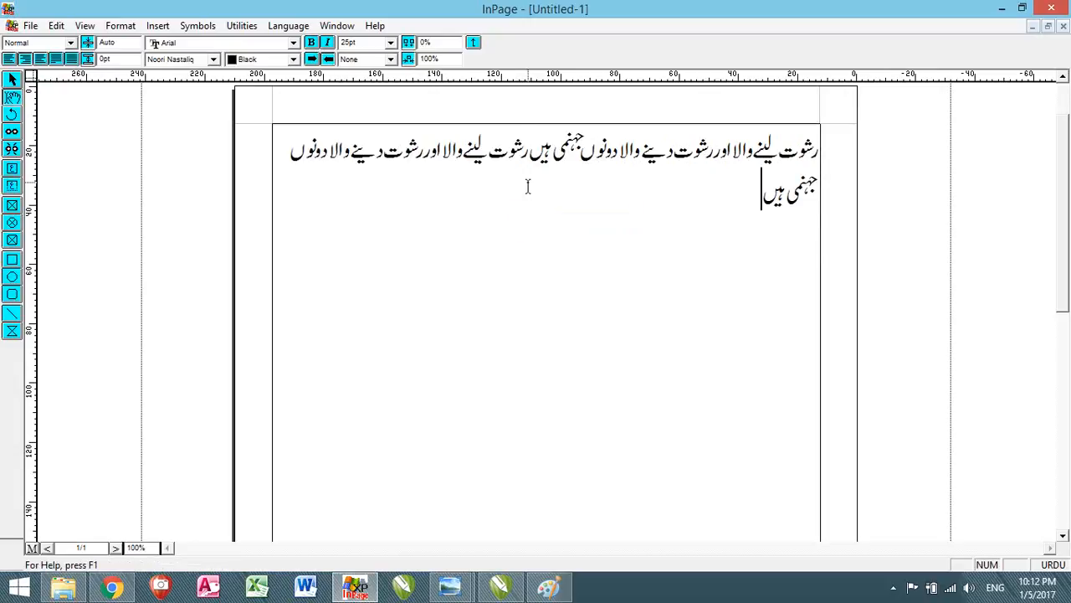
Step: Paste the copied sentence eight more times at the end of the text to build a six-line paragraph
{"action": "right_click", "coordinate": [728, 186]}
{"action": "left_click", "coordinate": [762, 249]}
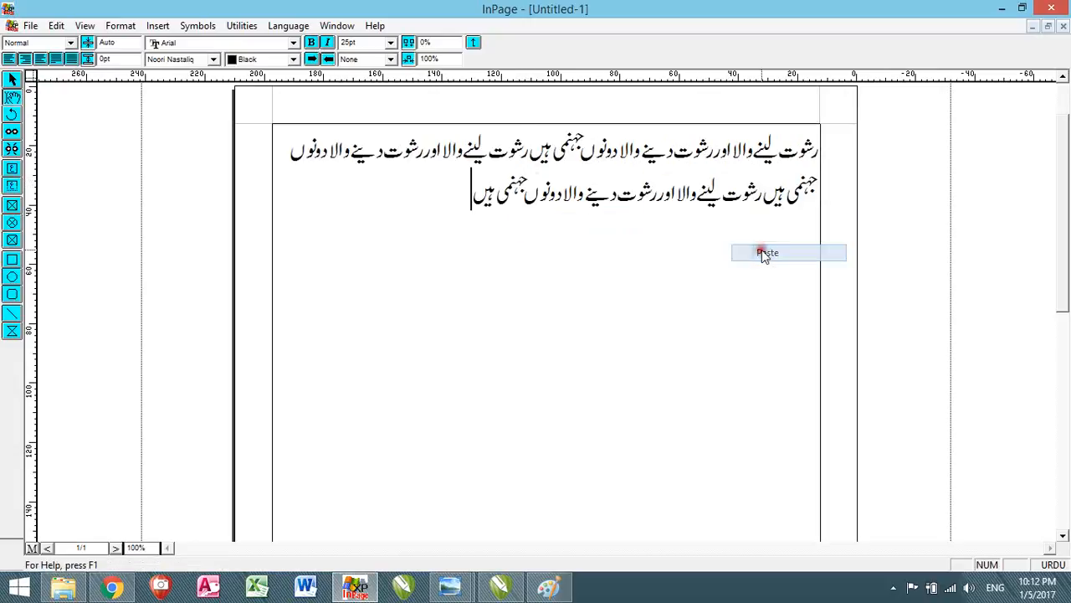
{"action": "right_click", "coordinate": [469, 191]}
{"action": "left_click", "coordinate": [487, 249]}
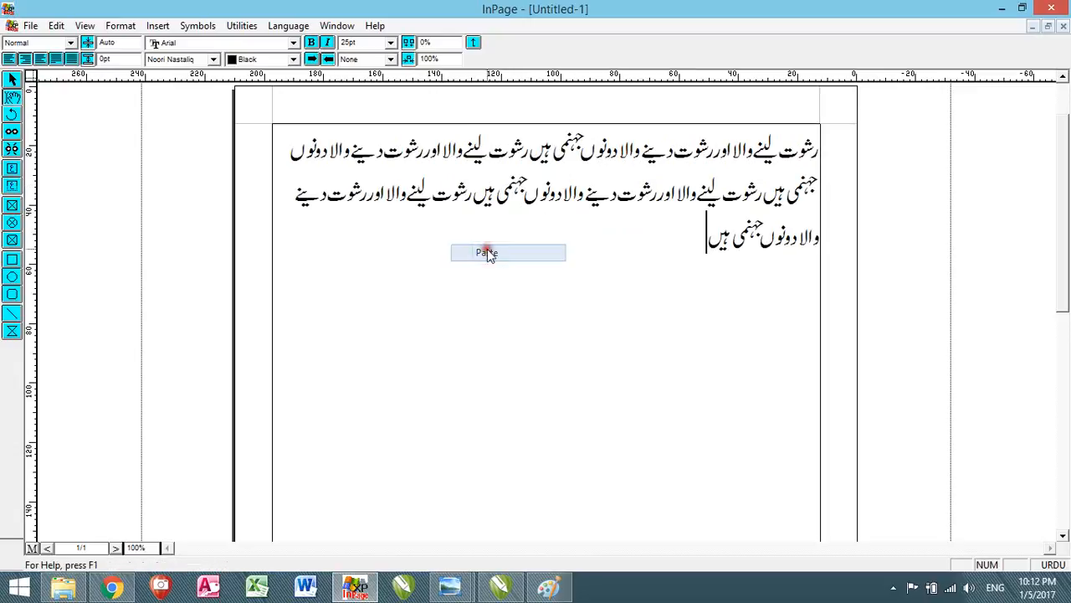
{"action": "right_click", "coordinate": [596, 238]}
{"action": "left_click", "coordinate": [635, 305]}
{"action": "right_click", "coordinate": [619, 268]}
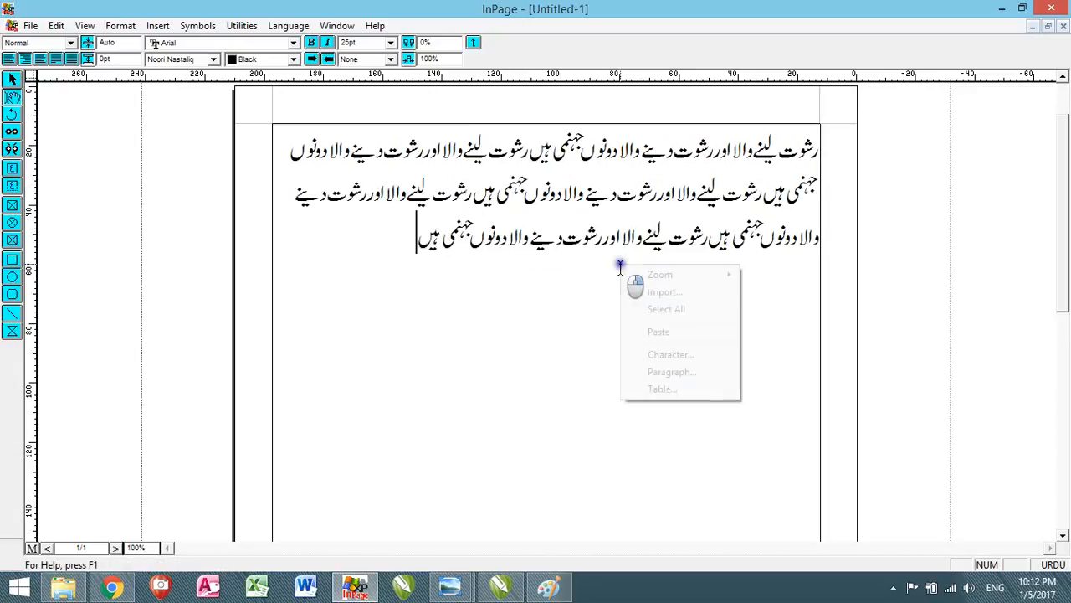
{"action": "left_click", "coordinate": [651, 331]}
{"action": "right_click", "coordinate": [629, 309]}
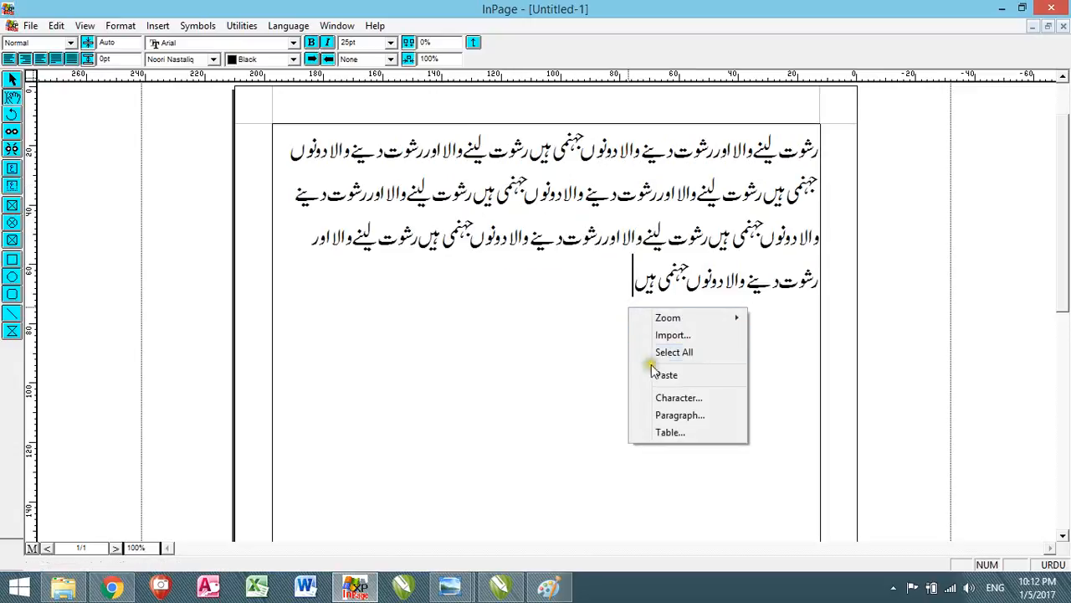
{"action": "right_click", "coordinate": [628, 342]}
{"action": "left_click", "coordinate": [653, 407]}
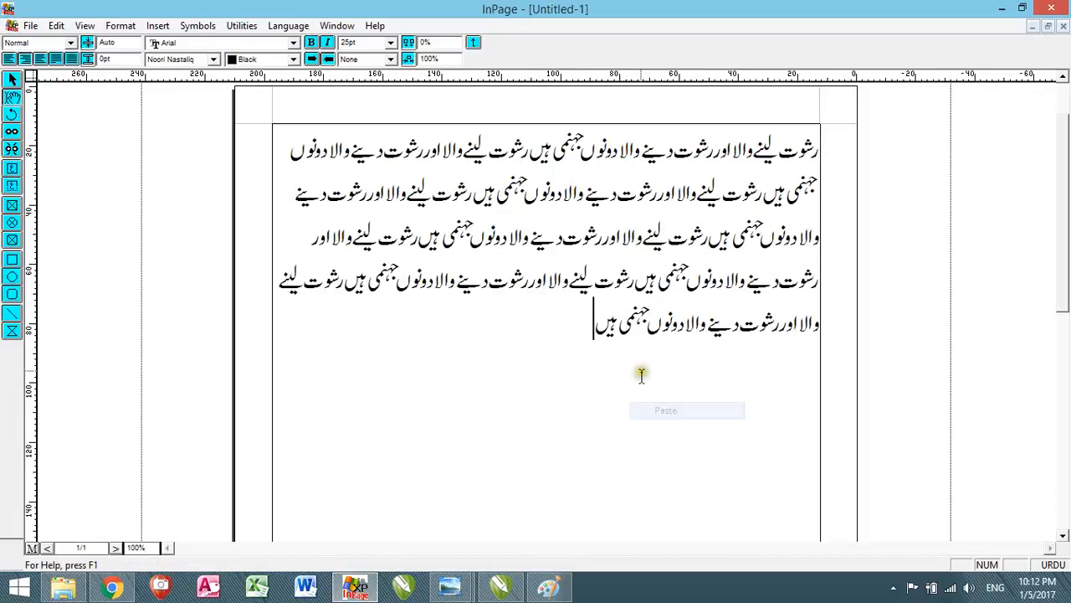
{"action": "right_click", "coordinate": [641, 369]}
{"action": "left_click", "coordinate": [657, 433]}
{"action": "right_click", "coordinate": [649, 394]}
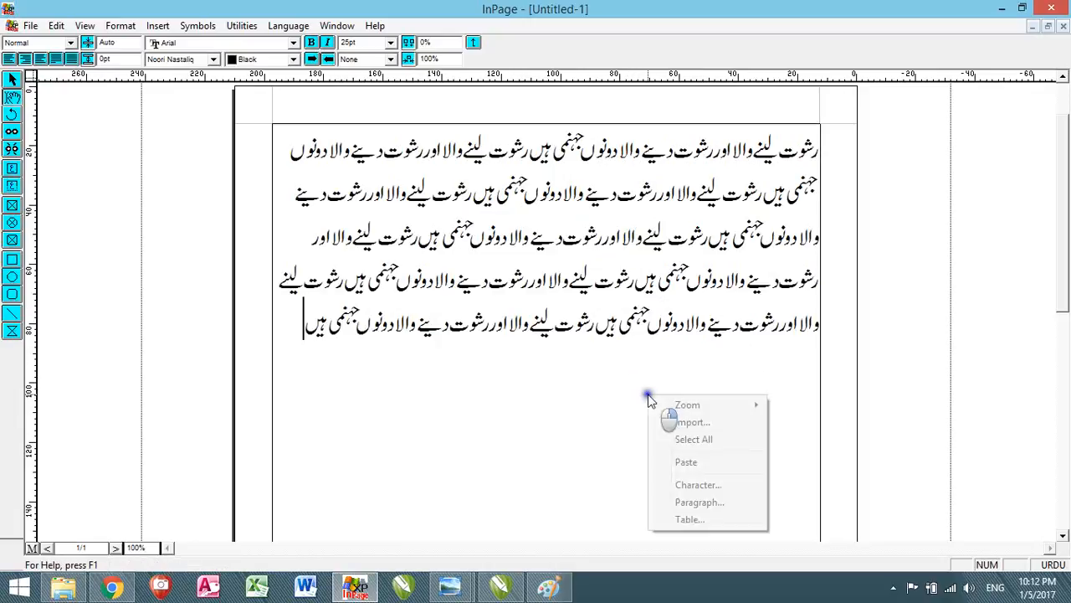
{"action": "left_click", "coordinate": [683, 462]}
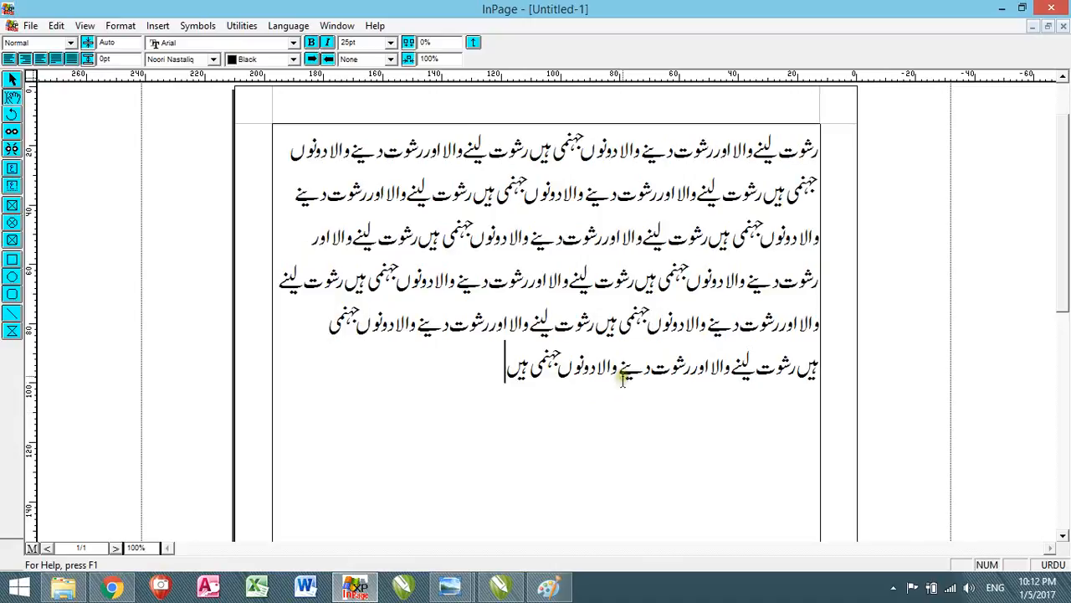
Step: Examine where each of the paragraph's six lines ends relative to the text box edge
{"action": "left_click", "coordinate": [289, 154]}
{"action": "left_click", "coordinate": [294, 194]}
{"action": "left_click", "coordinate": [315, 242]}
{"action": "left_click", "coordinate": [285, 278]}
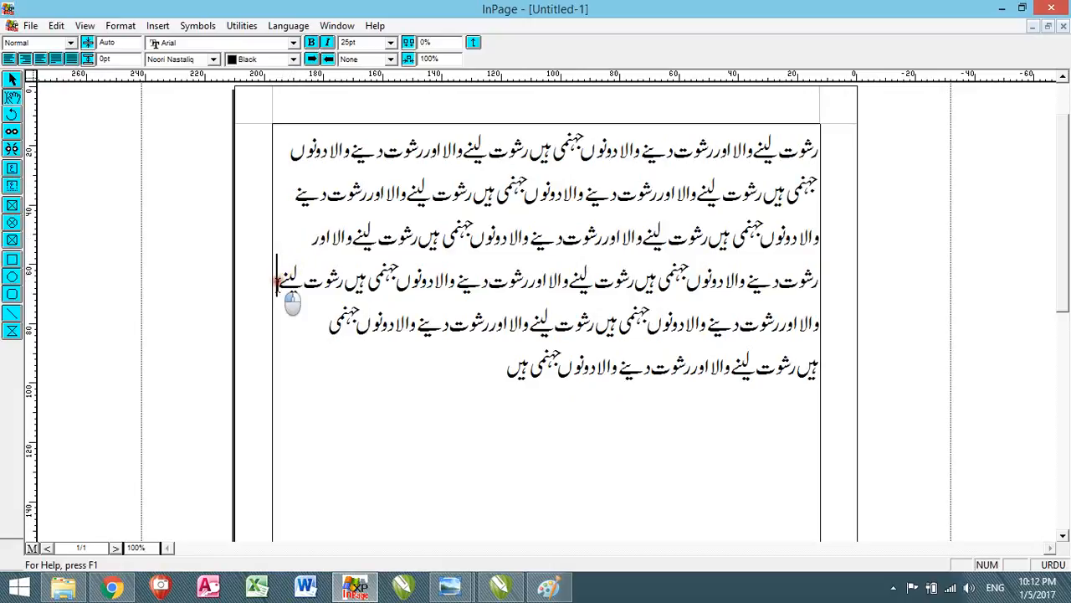
{"action": "left_click", "coordinate": [323, 325]}
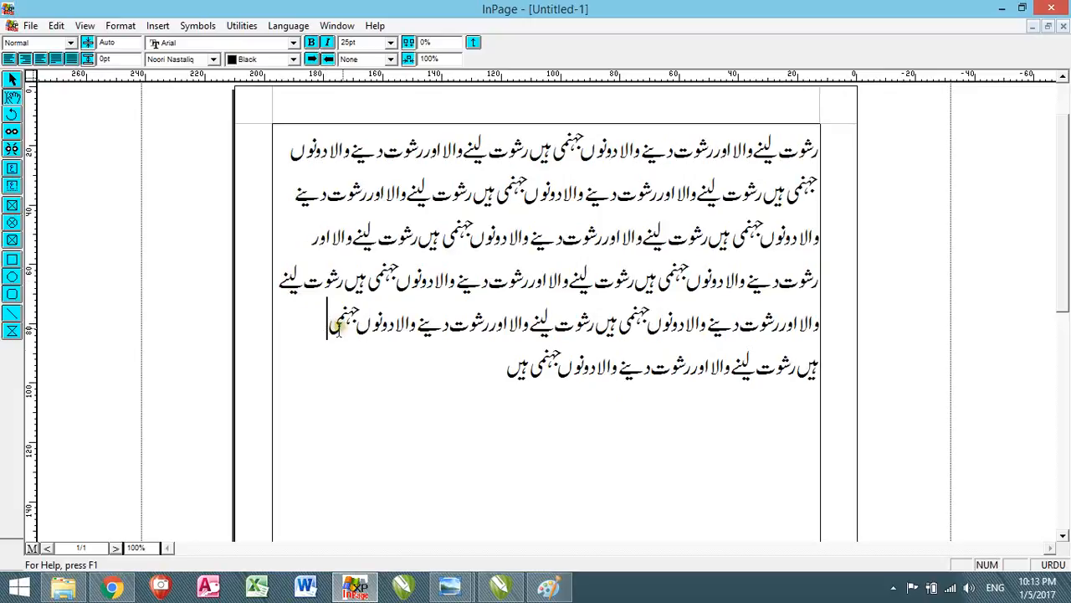
{"action": "left_click", "coordinate": [476, 371]}
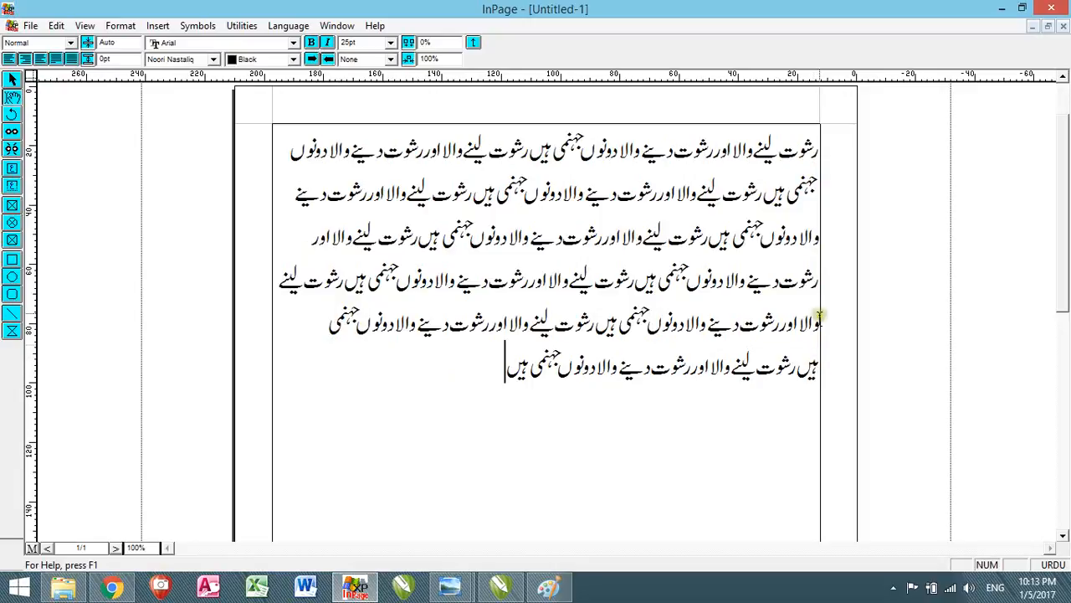
Step: Justify the whole six-line paragraph
{"action": "left_click", "coordinate": [815, 146]}
{"action": "left_click_drag", "start_coordinate": [817, 149], "coordinate": [524, 407]}
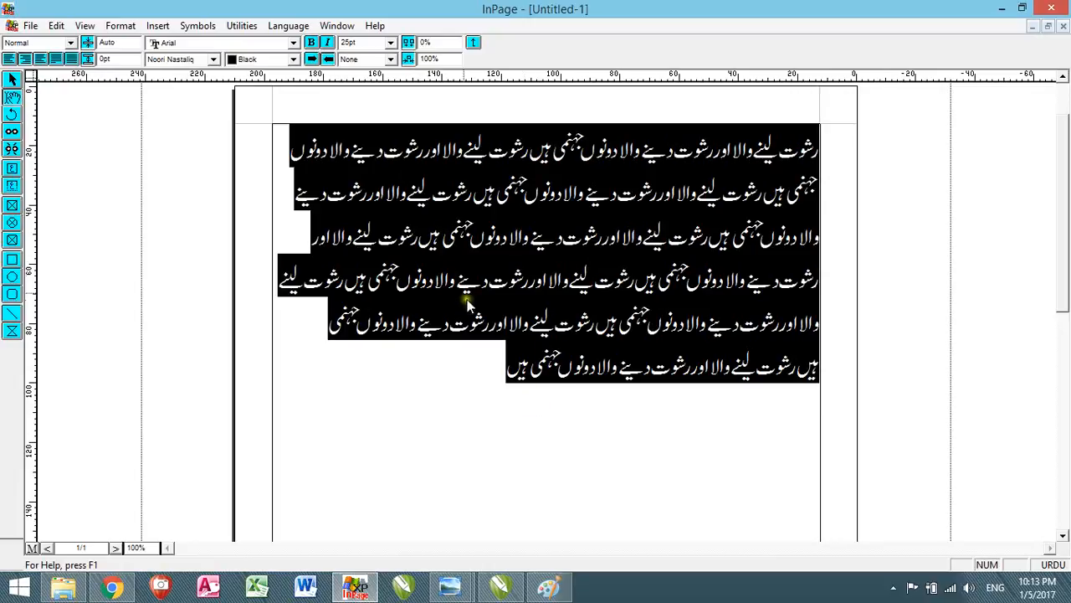
{"action": "left_click", "coordinate": [56, 59]}
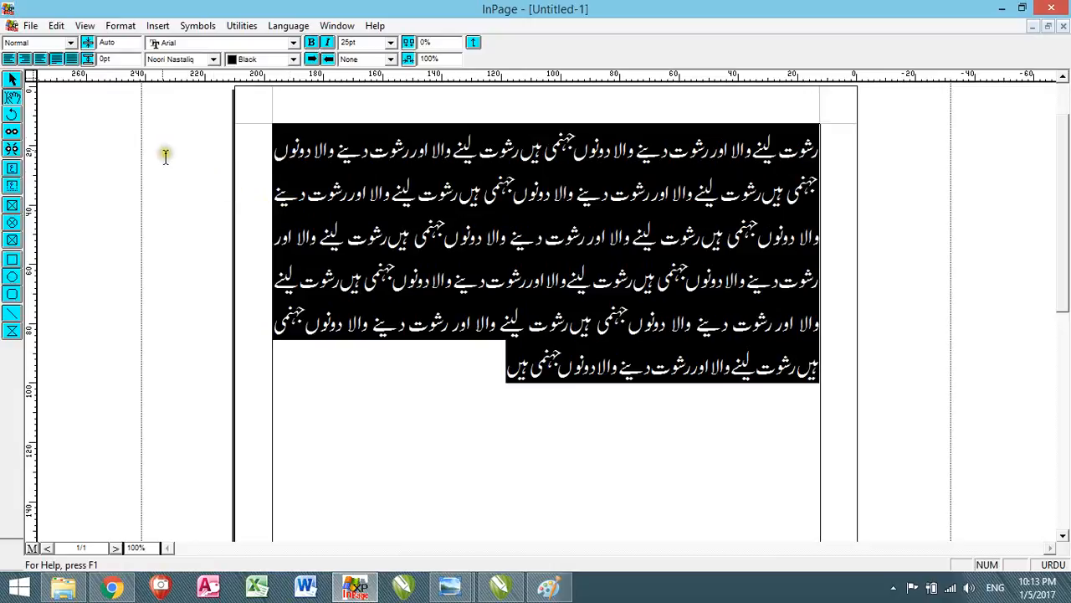
{"action": "left_click", "coordinate": [354, 176]}
{"action": "left_click", "coordinate": [404, 156]}
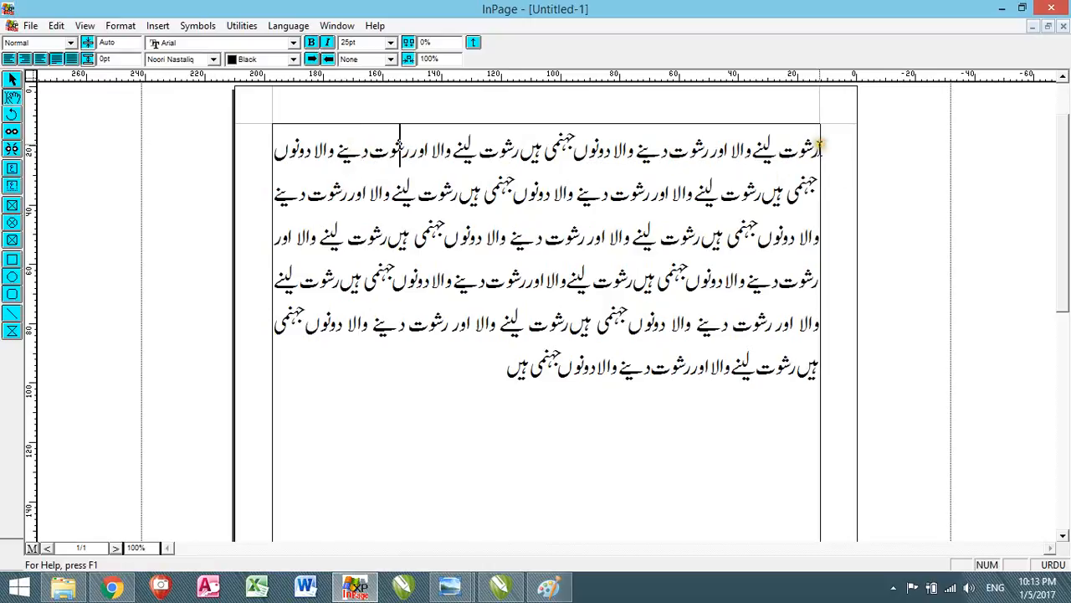
Step: Switch the whole paragraph to right alignment and back to justified
{"action": "left_click_drag", "start_coordinate": [825, 151], "coordinate": [495, 396]}
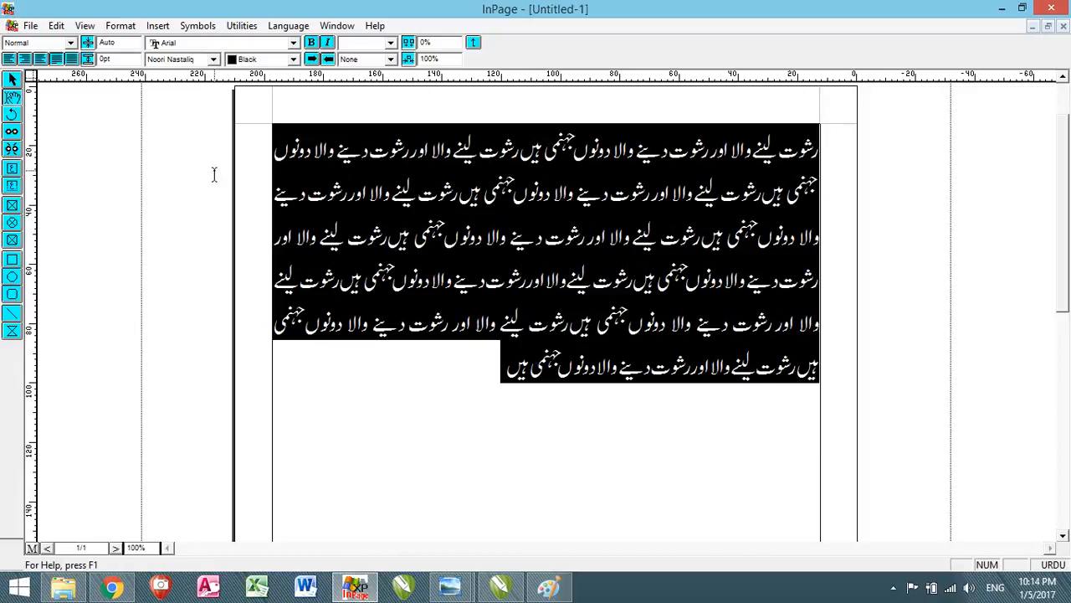
{"action": "key", "text": "ctrl+shift+r"}
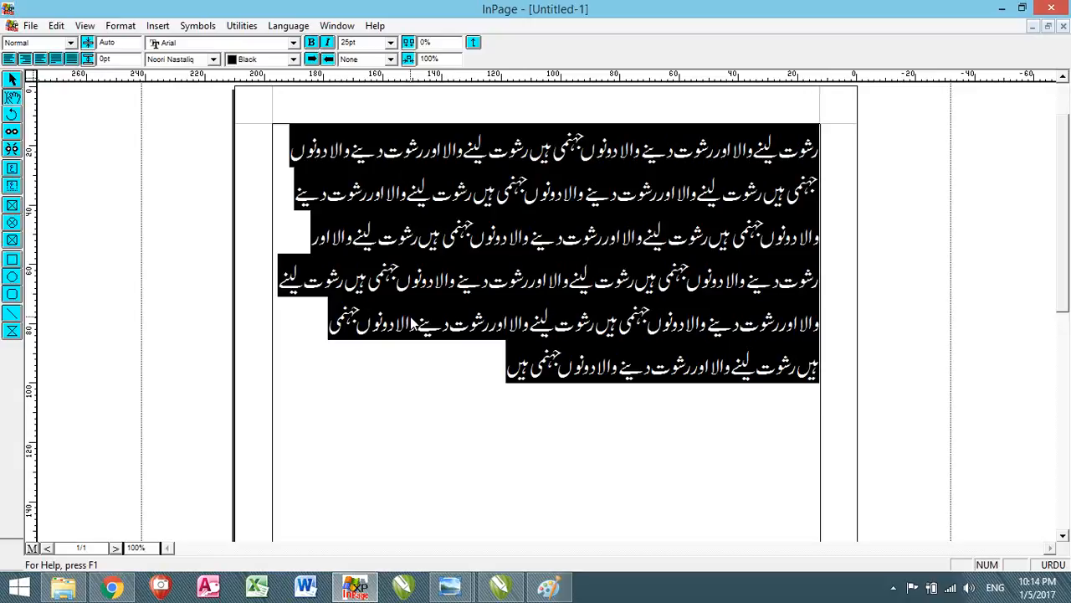
{"action": "key", "text": "ctrl+shift+j"}
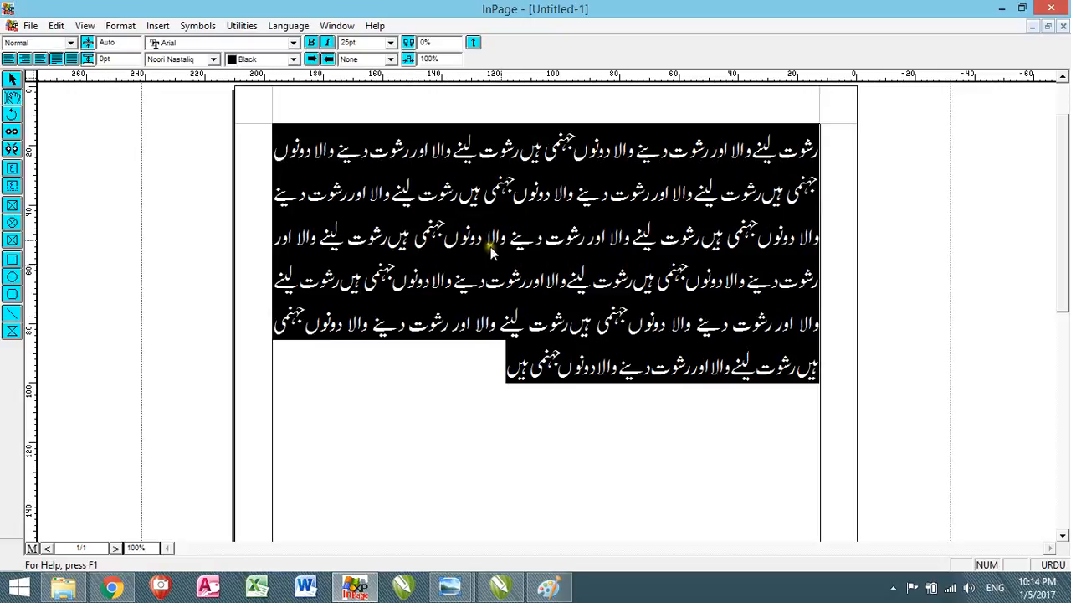
Step: Break the paragraph after its first sentence and center that sentence on its own line
{"action": "left_click", "coordinate": [522, 159]}
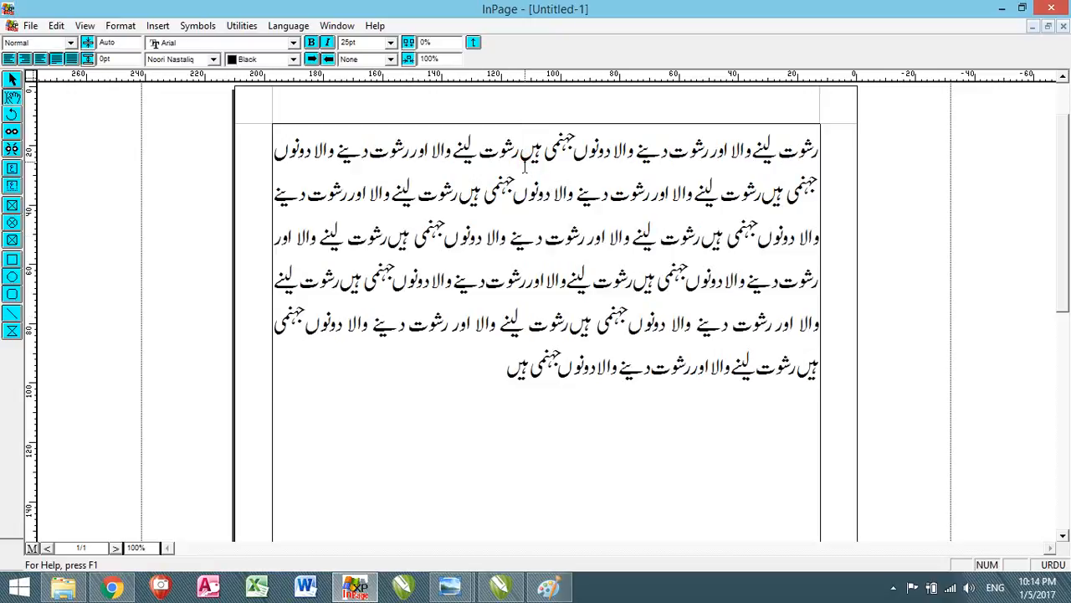
{"action": "key", "text": "Return"}
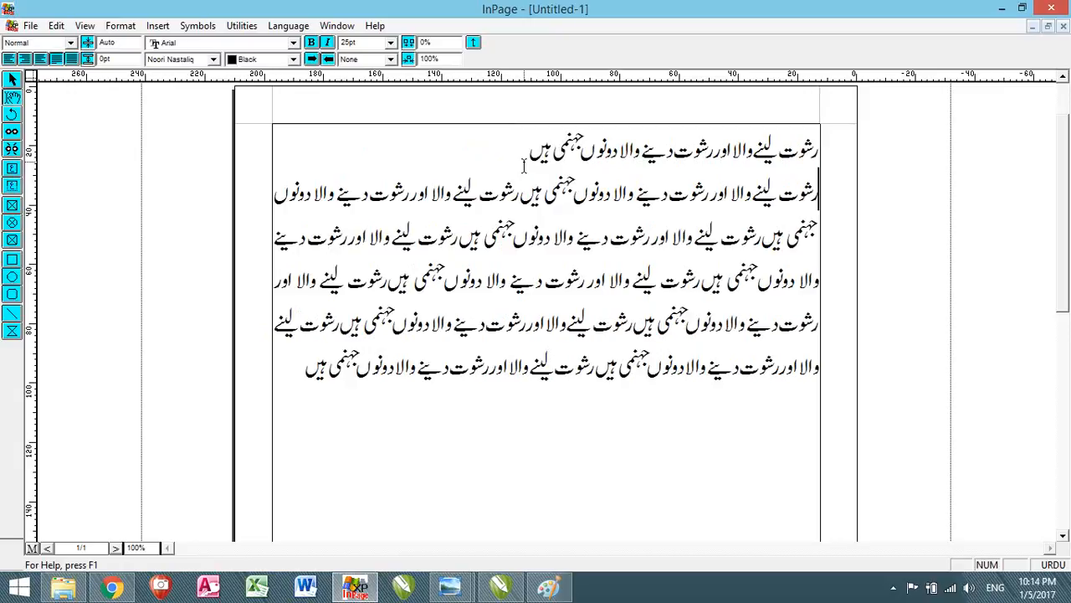
{"action": "left_click", "coordinate": [527, 150]}
{"action": "left_click_drag", "start_coordinate": [526, 150], "coordinate": [847, 150]}
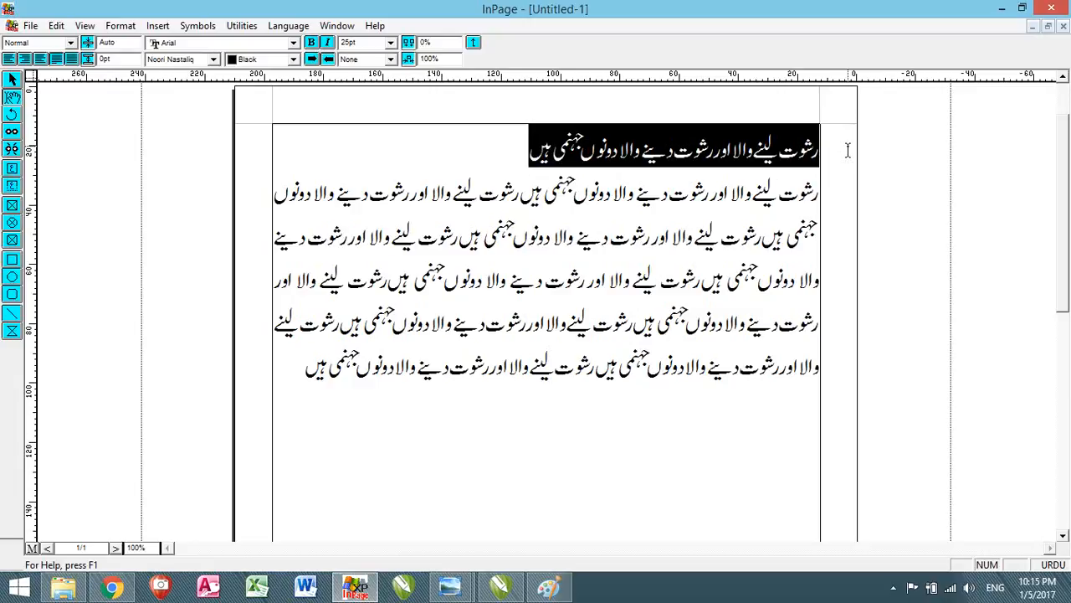
{"action": "key", "text": "ctrl+shift+c"}
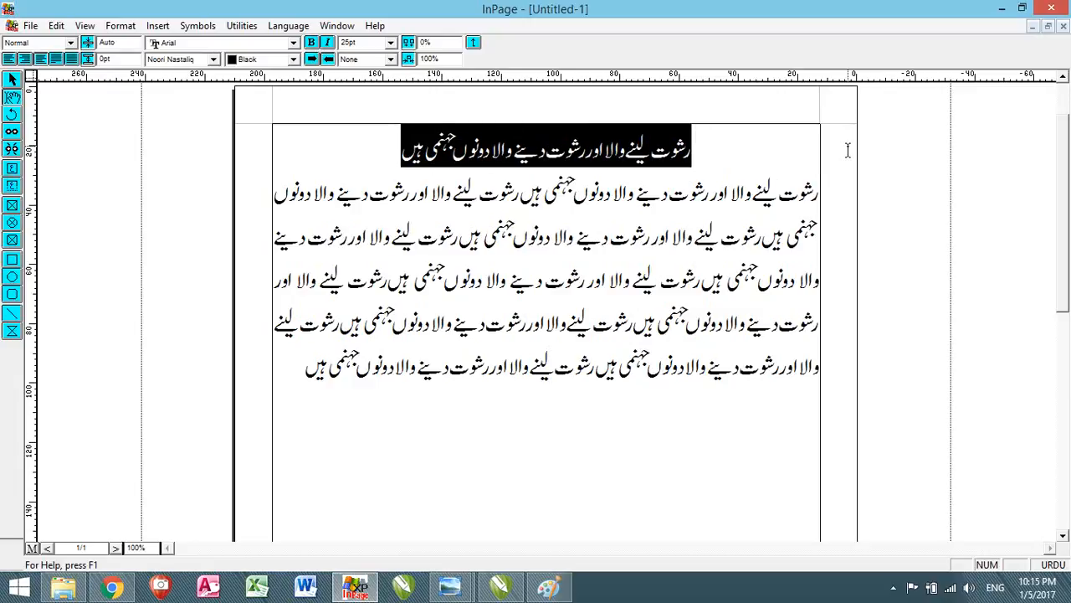
Step: Switch the heading line to left alignment and back to center, and make it bold
{"action": "left_click", "coordinate": [10, 59]}
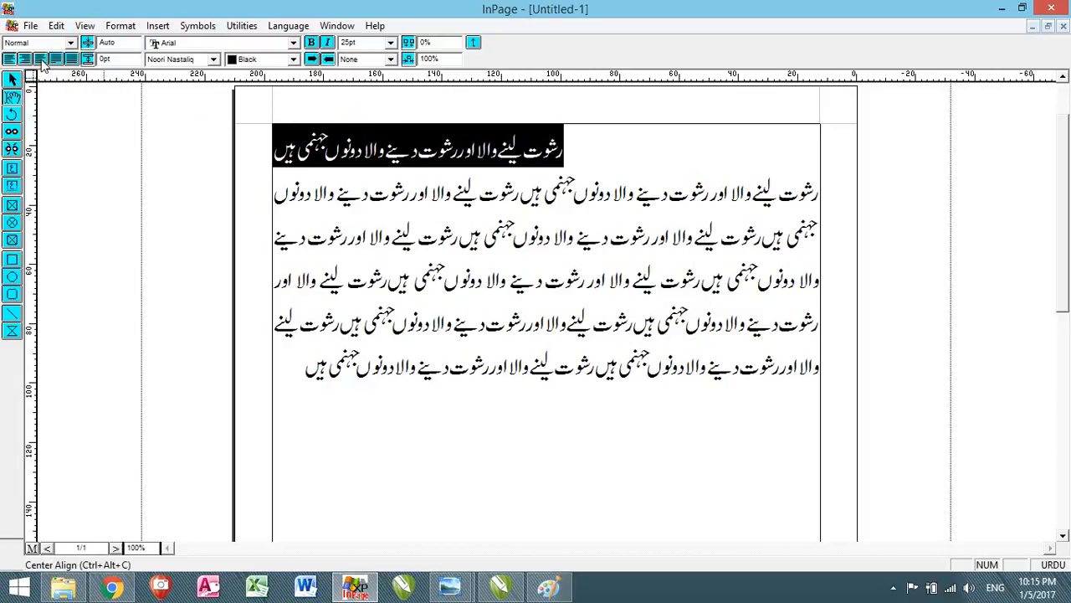
{"action": "left_click", "coordinate": [40, 59]}
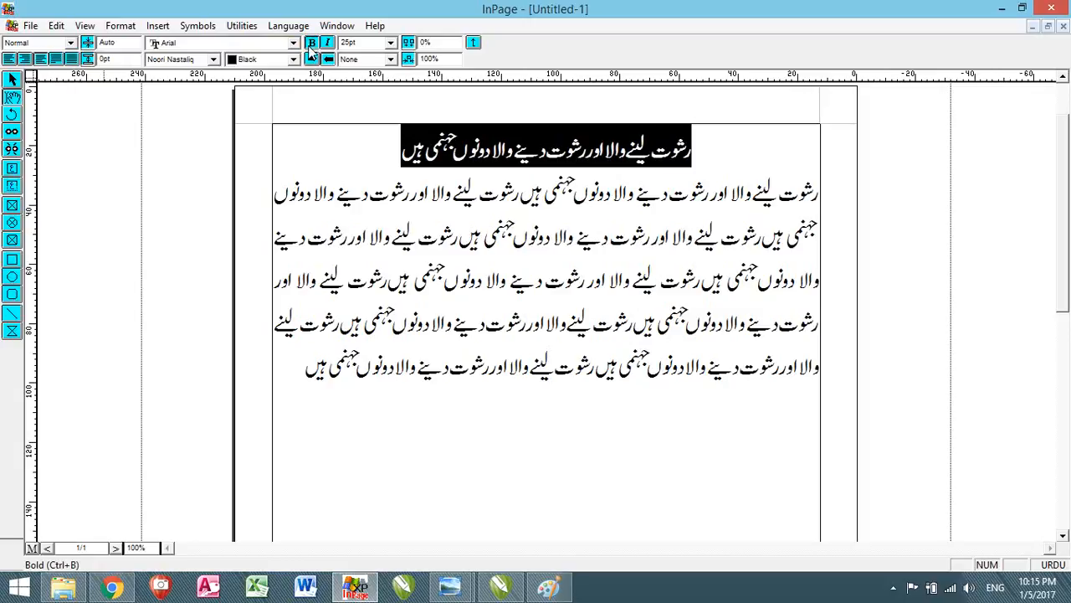
{"action": "left_click", "coordinate": [529, 164]}
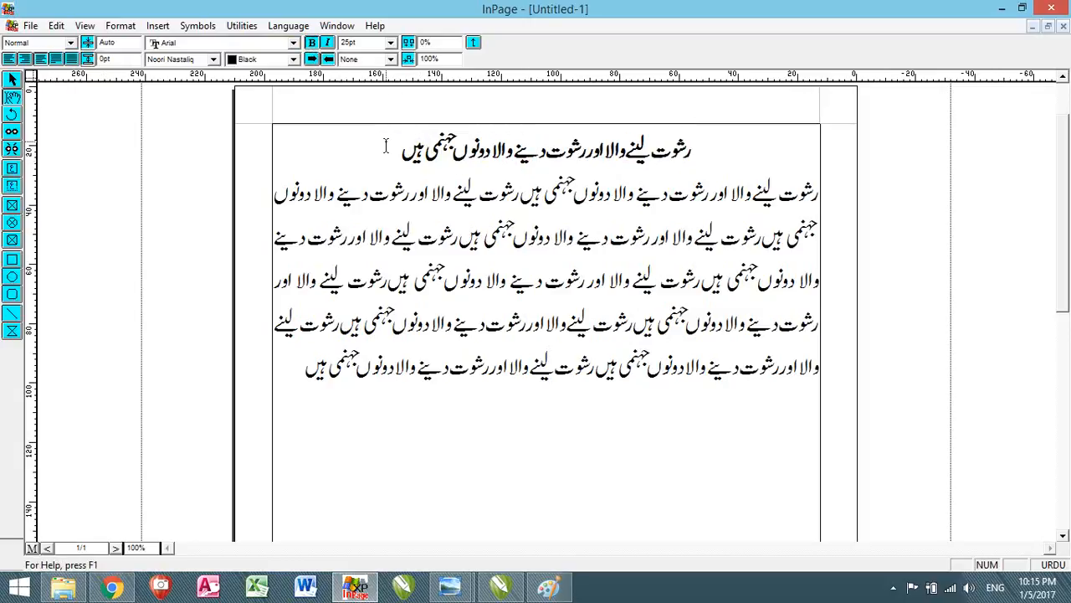
{"action": "left_click", "coordinate": [701, 152]}
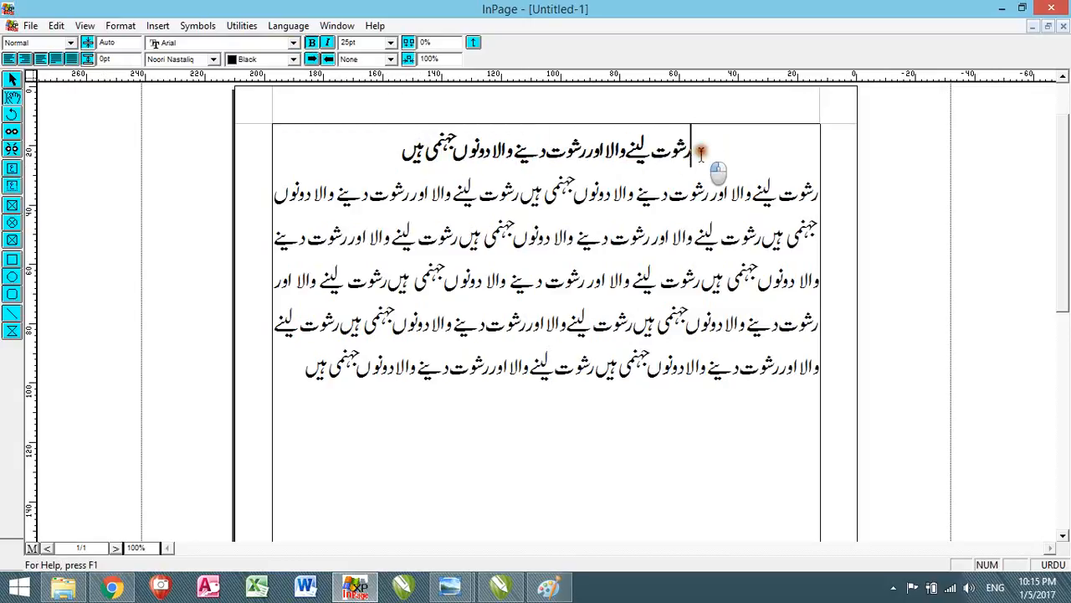
{"action": "left_click_drag", "start_coordinate": [701, 152], "coordinate": [399, 165]}
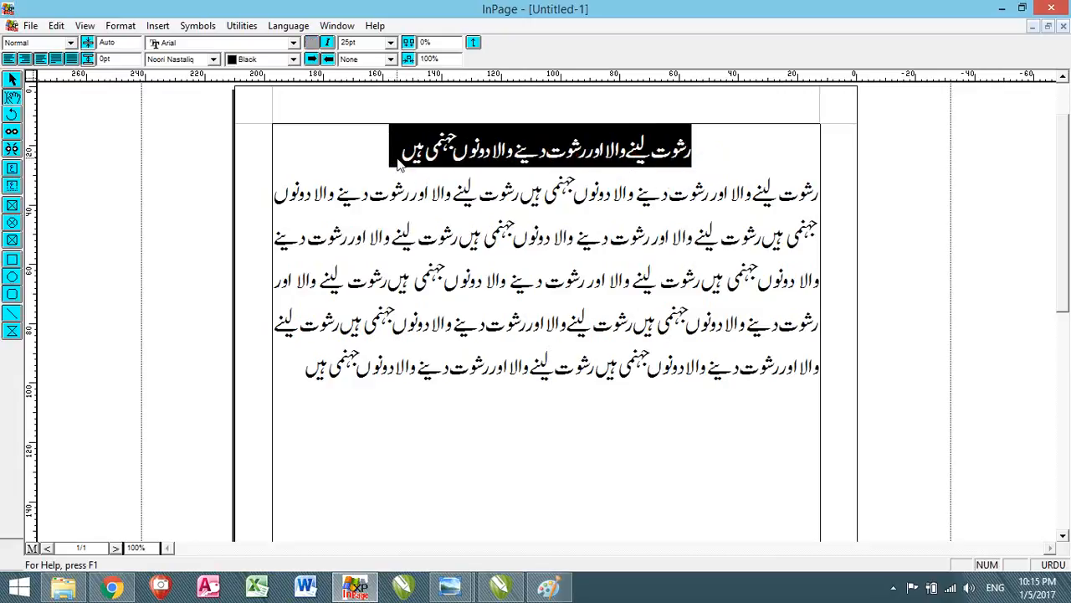
{"action": "left_click", "coordinate": [398, 165]}
{"action": "left_click_drag", "start_coordinate": [703, 155], "coordinate": [402, 164]}
{"action": "left_click", "coordinate": [809, 190]}
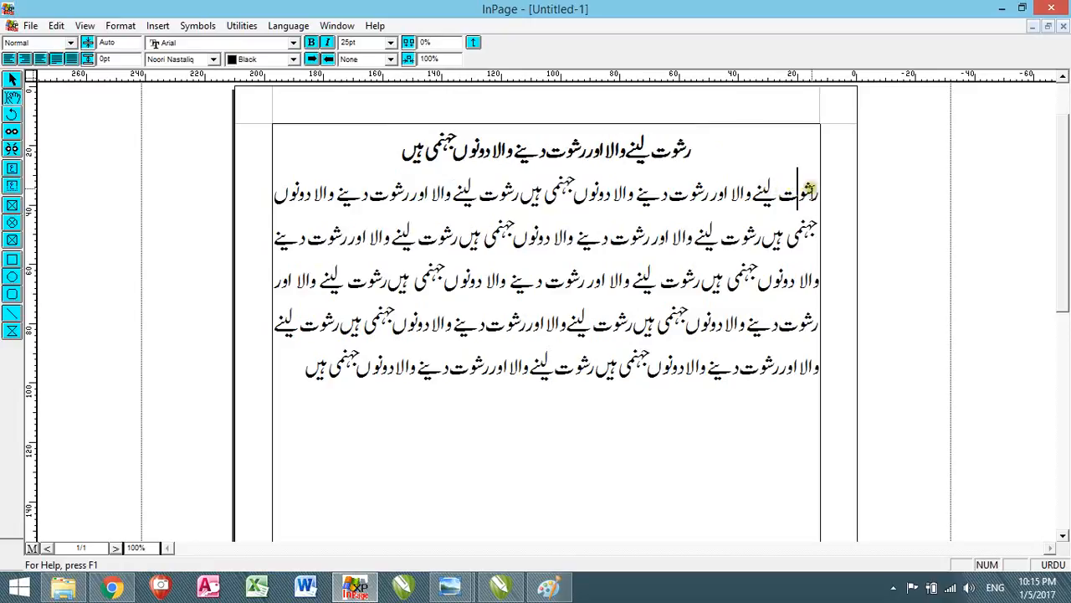
{"action": "left_click_drag", "start_coordinate": [819, 185], "coordinate": [604, 267]}
Step: Switch the bold heading line to right alignment and back to center
{"action": "left_click_drag", "start_coordinate": [721, 152], "coordinate": [405, 165]}
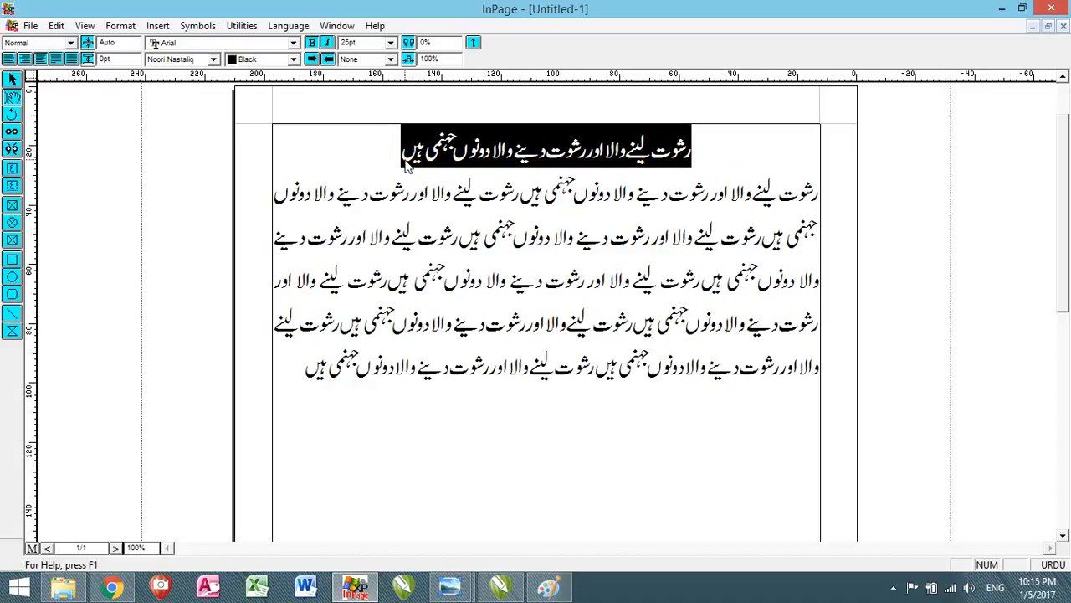
{"action": "key", "text": "ctrl+r"}
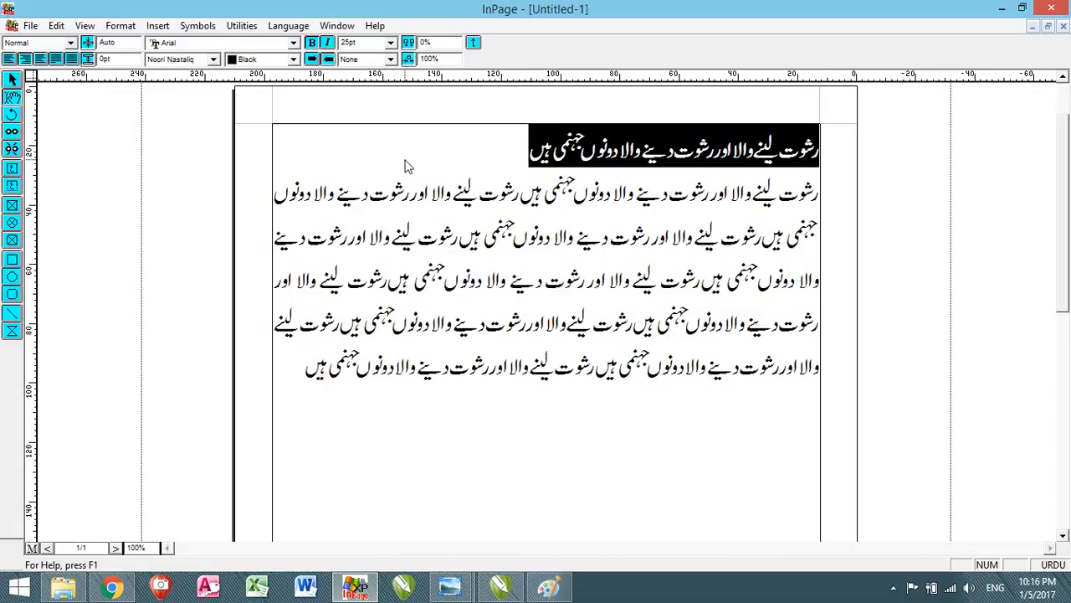
{"action": "left_click", "coordinate": [41, 60]}
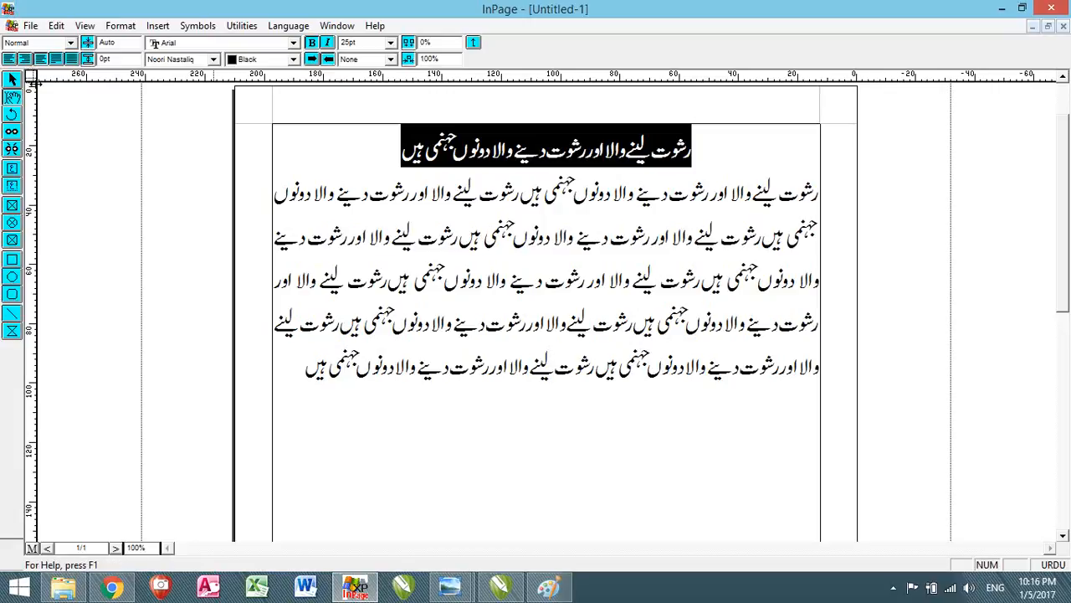
Step: Try right and left alignment on the heading line and return it to center
{"action": "left_click", "coordinate": [24, 58]}
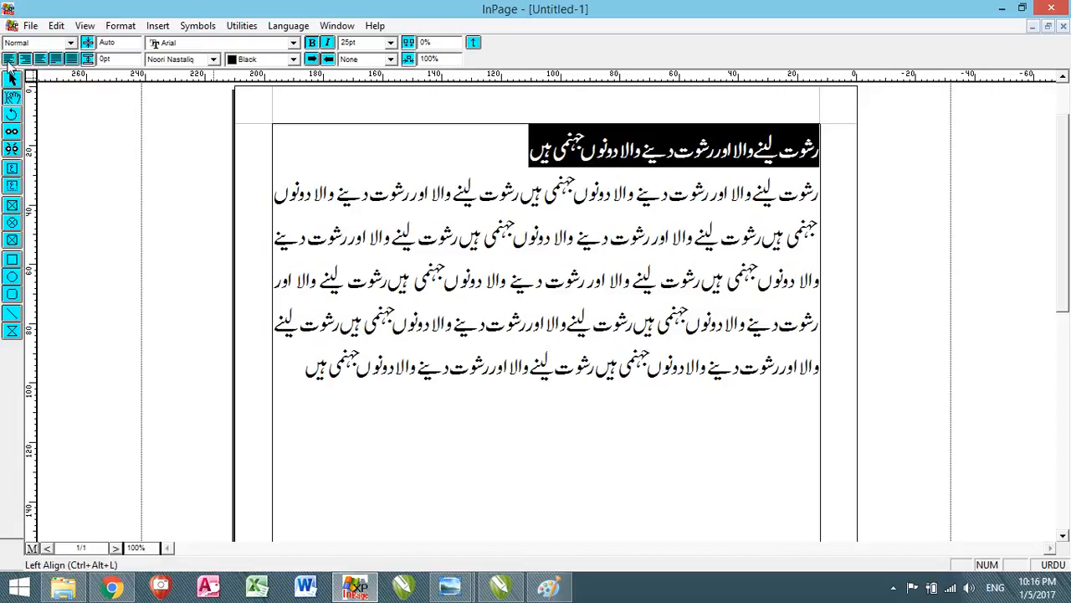
{"action": "left_click", "coordinate": [9, 59]}
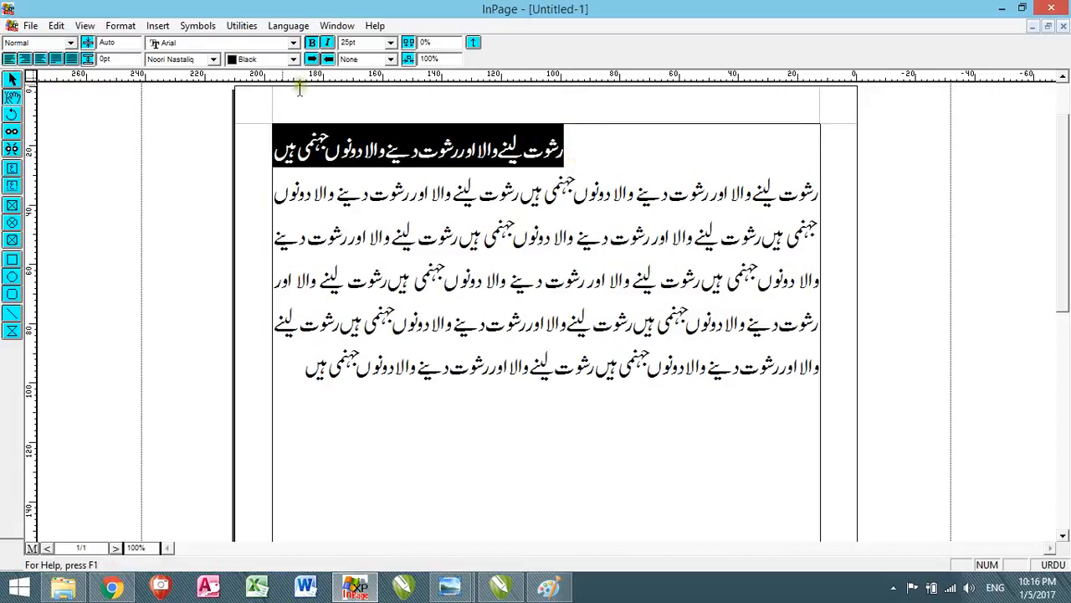
{"action": "left_click", "coordinate": [38, 59]}
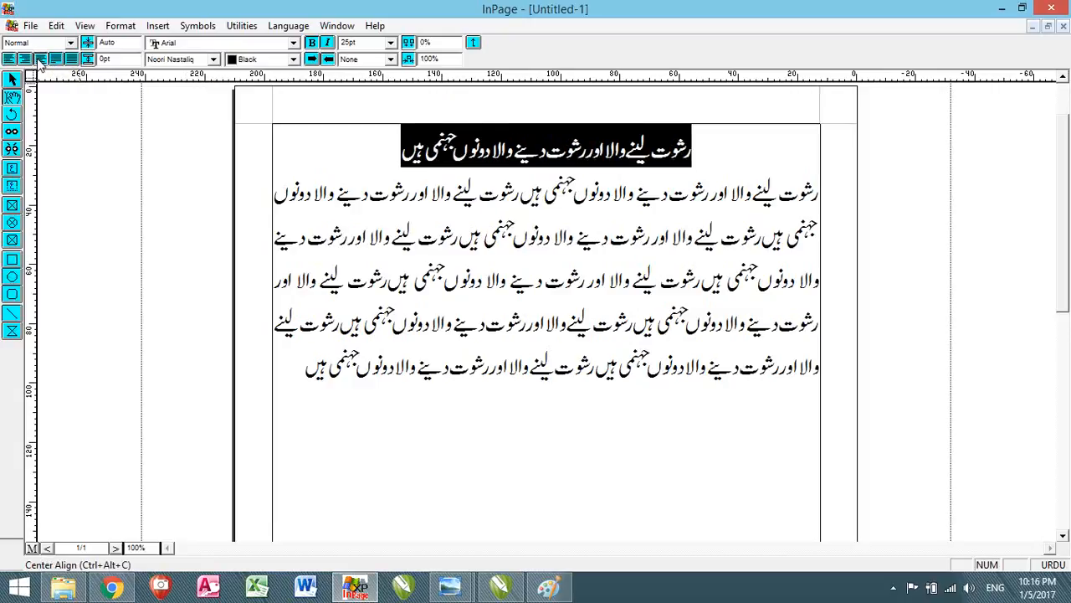
Step: Select the whole five-line body paragraph below the heading
{"action": "left_click", "coordinate": [819, 190]}
{"action": "left_click_drag", "start_coordinate": [820, 188], "coordinate": [322, 378]}
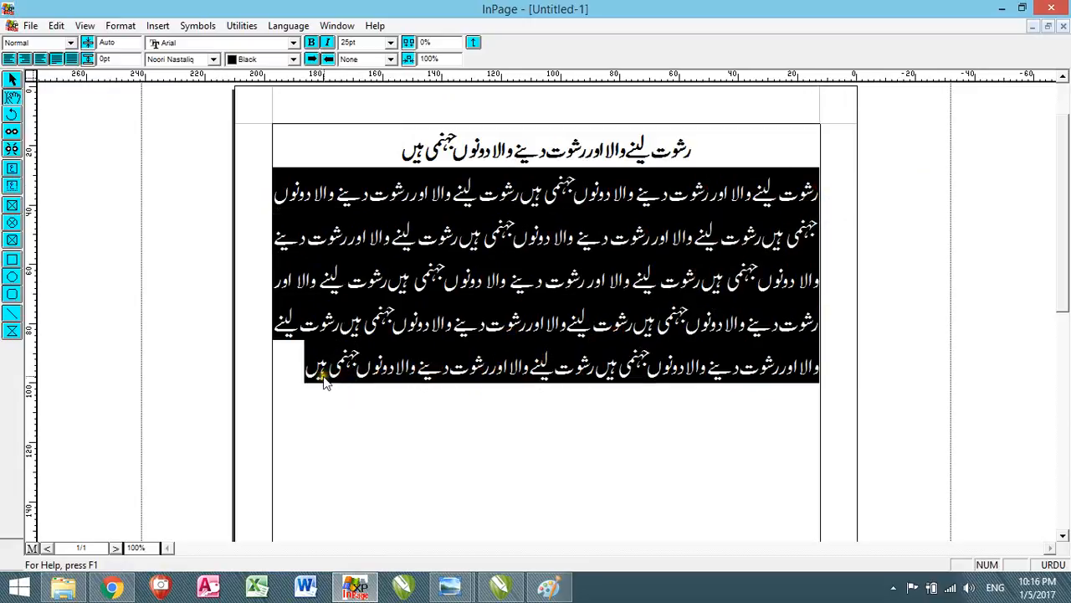